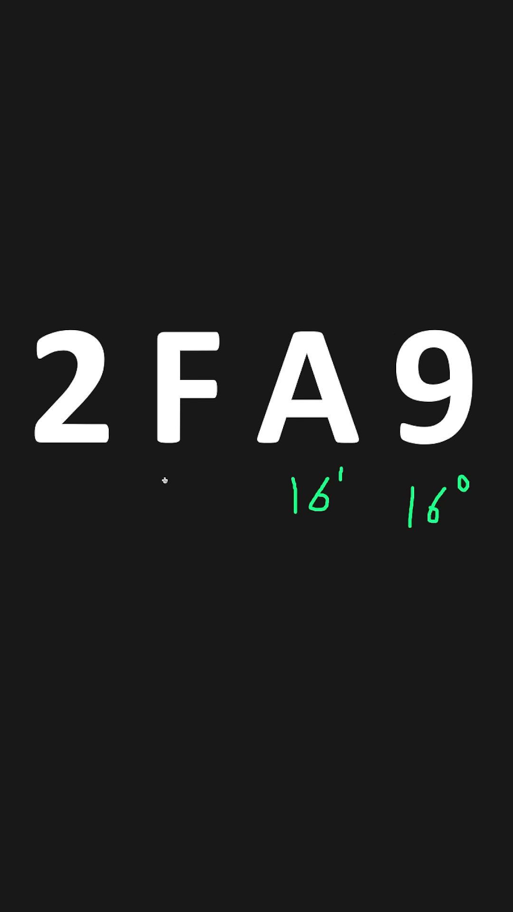
Handwrite 16² under the F and 16³ under the 2 with the green pen.
{"action": "left_click_drag", "start_coordinate": [165, 479], "coordinate": [166, 510]}
{"action": "mouse_move", "coordinate": [198, 475]}
{"action": "left_mouse_down"}
{"action": "mouse_move", "coordinate": [187, 493]}
{"action": "mouse_move", "coordinate": [226, 485]}
{"action": "left_mouse_up"}
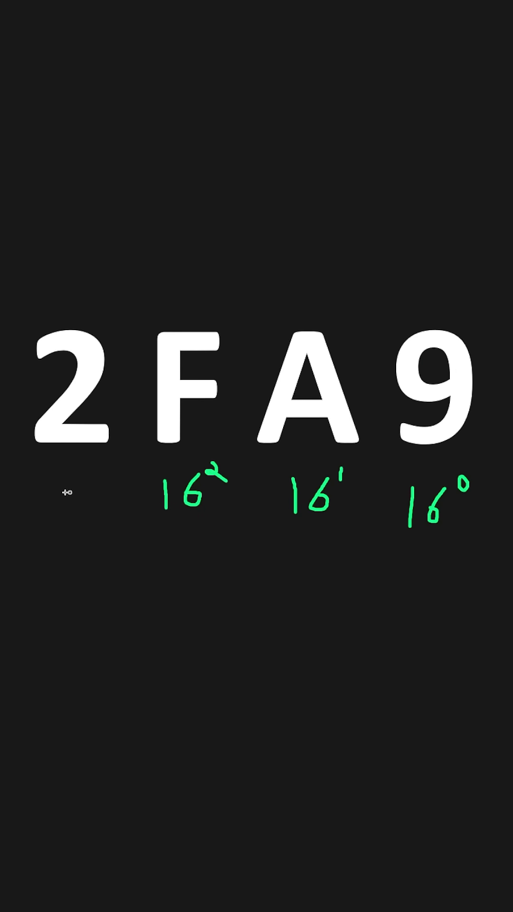
{"action": "left_click_drag", "start_coordinate": [59, 471], "coordinate": [48, 513]}
{"action": "mouse_move", "coordinate": [91, 475]}
{"action": "left_mouse_down"}
{"action": "mouse_move", "coordinate": [81, 498]}
{"action": "mouse_move", "coordinate": [112, 476]}
{"action": "left_mouse_up"}
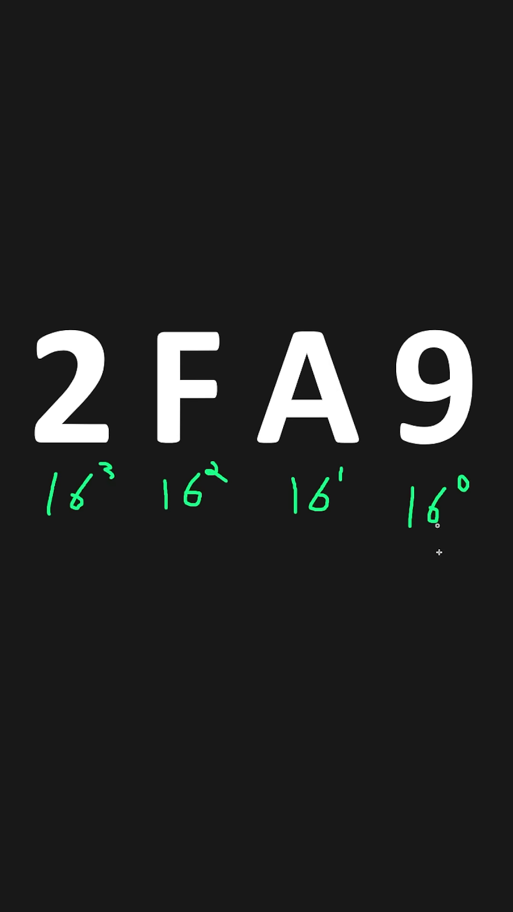
Handwrite the product 9 under 16⁰ and 160 under 16¹ with the cyan pen.
{"action": "mouse_move", "coordinate": [440, 586]}
{"action": "left_mouse_down"}
{"action": "mouse_move", "coordinate": [440, 563]}
{"action": "mouse_move", "coordinate": [416, 609]}
{"action": "left_mouse_up"}
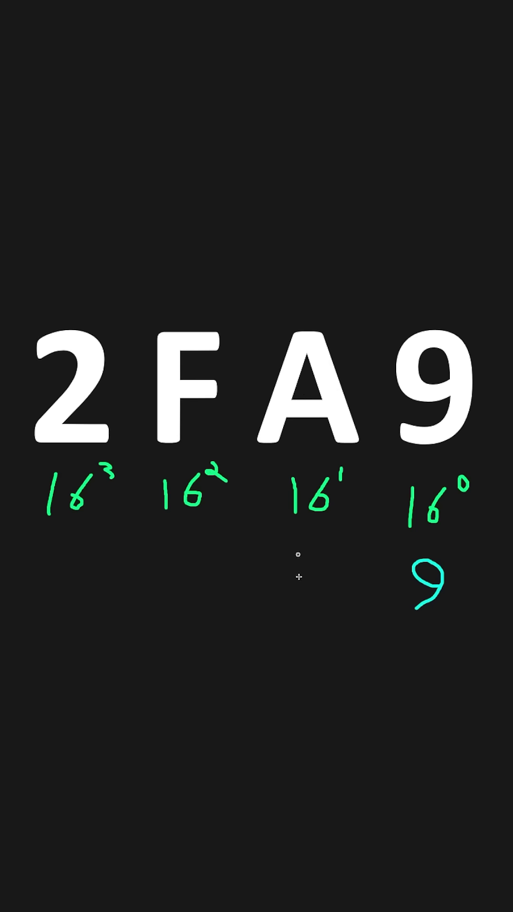
{"action": "mouse_move", "coordinate": [293, 556]}
{"action": "left_mouse_down"}
{"action": "mouse_move", "coordinate": [293, 581]}
{"action": "mouse_move", "coordinate": [310, 576]}
{"action": "left_mouse_up"}
{"action": "left_click_drag", "start_coordinate": [344, 563], "coordinate": [345, 565]}
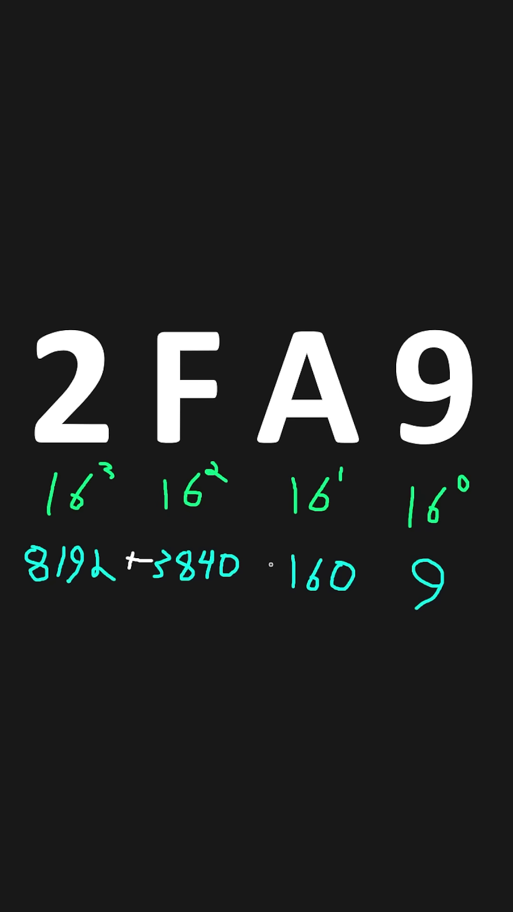
{"action": "left_click_drag", "start_coordinate": [269, 563], "coordinate": [269, 583]}
{"action": "left_click_drag", "start_coordinate": [262, 574], "coordinate": [288, 572]}
{"action": "left_click_drag", "start_coordinate": [377, 569], "coordinate": [376, 585]}
{"action": "left_click_drag", "start_coordinate": [369, 576], "coordinate": [383, 576]}
{"action": "left_click_drag", "start_coordinate": [476, 570], "coordinate": [500, 571]}
{"action": "scroll", "coordinate": [29, 564], "scroll_direction": "down", "scroll_amount": 1}
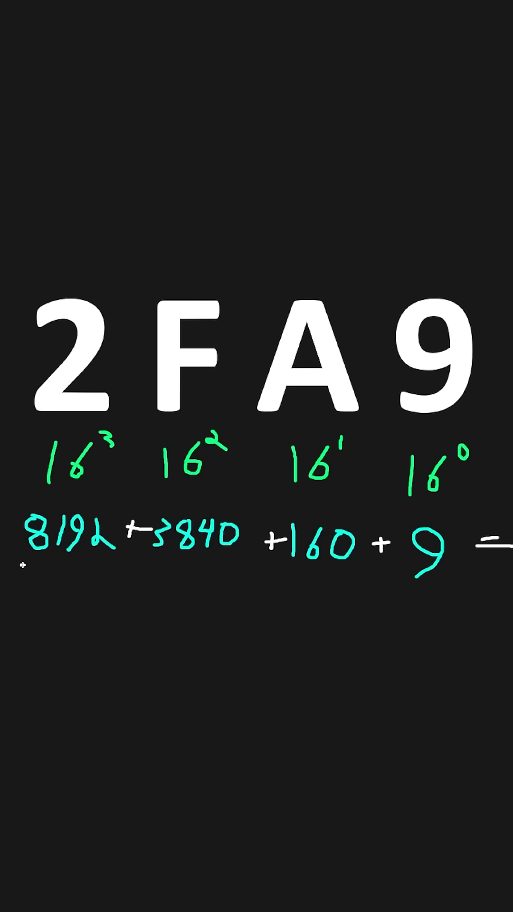